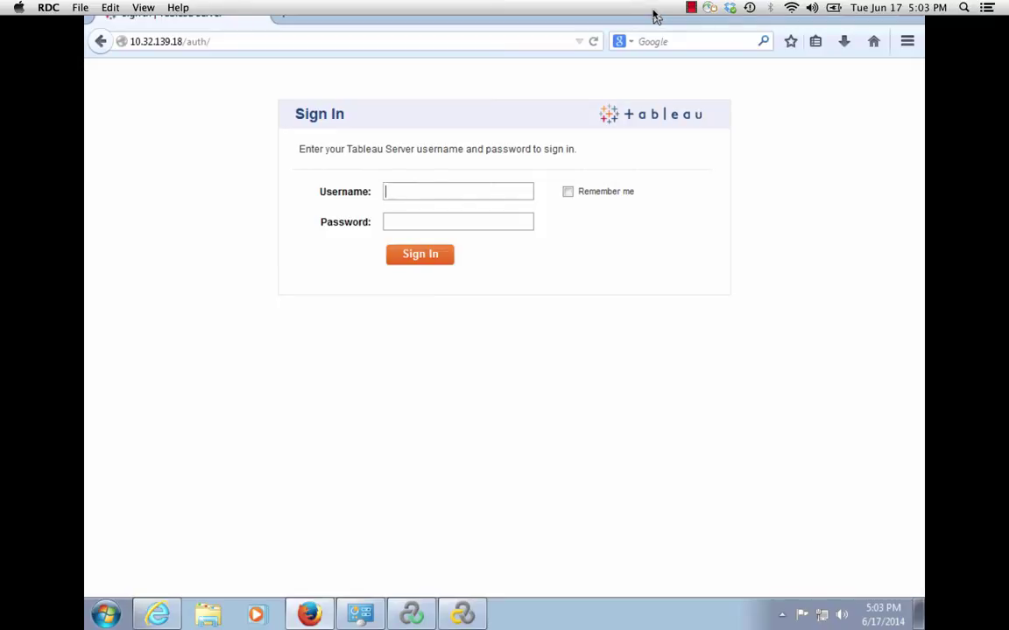
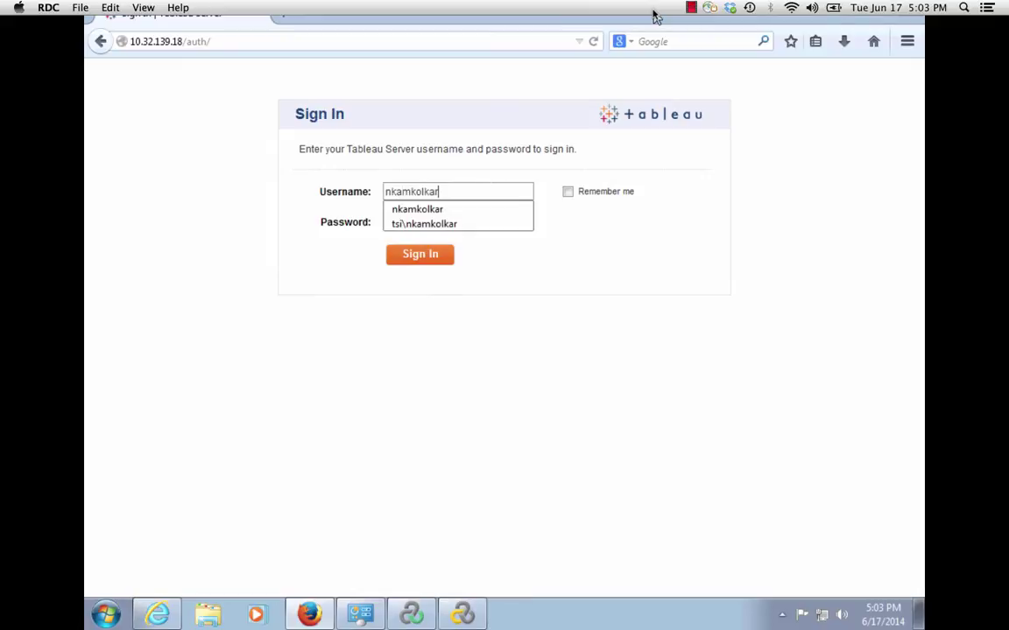
Sign in to Tableau Server with the account's username and password.
{"action": "key", "text": "Tab"}
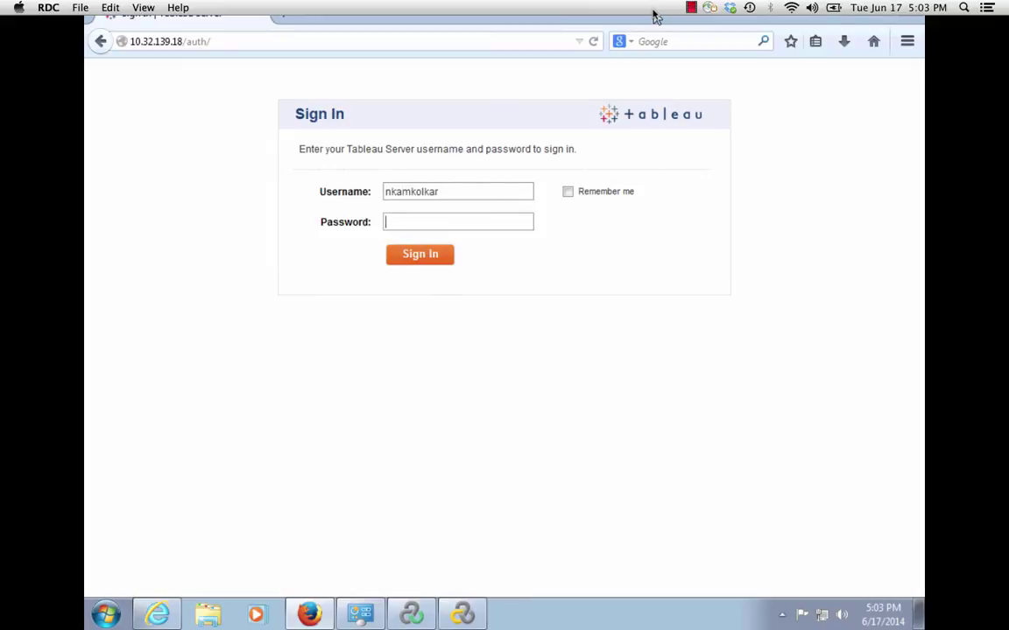
{"action": "type", "text": "•••••••••••••••"}
{"action": "key", "text": "Return"}
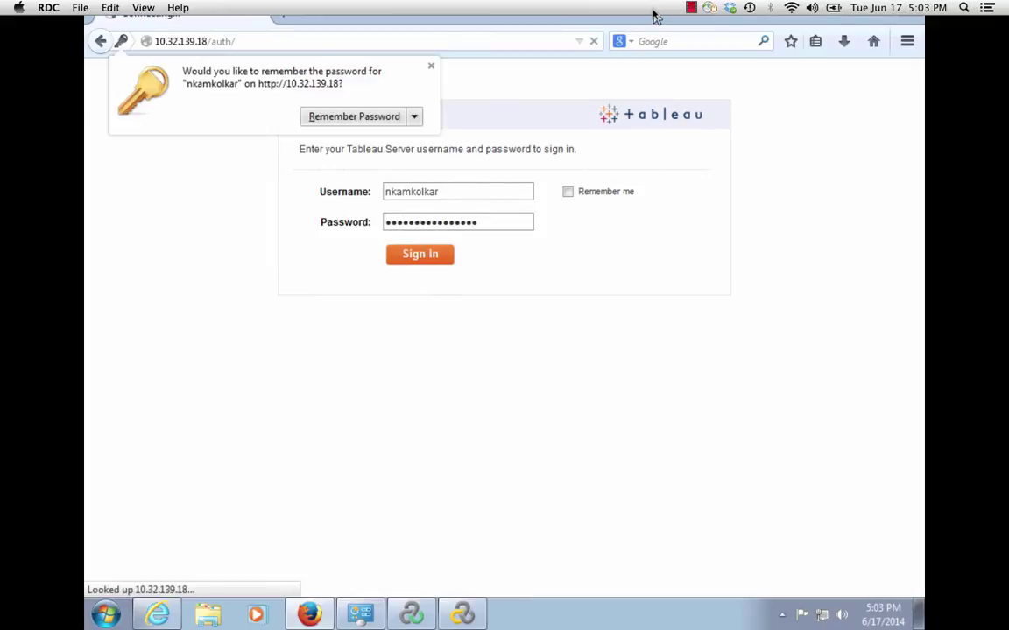
Decline saving the password and enter the Default site.
{"action": "left_click", "coordinate": [413, 116]}
{"action": "left_click", "coordinate": [372, 161]}
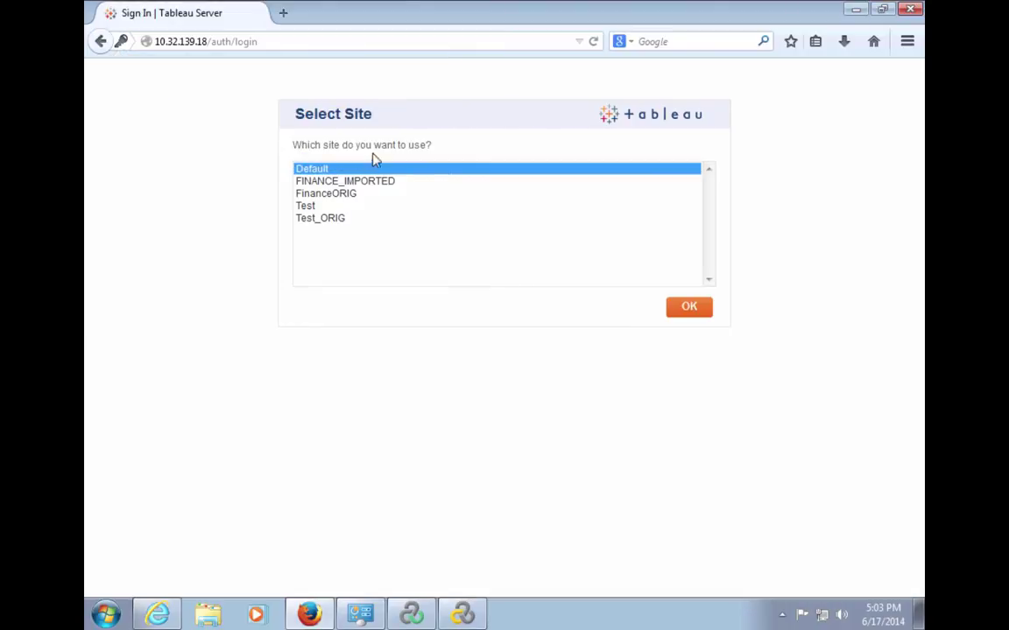
{"action": "left_click", "coordinate": [694, 309]}
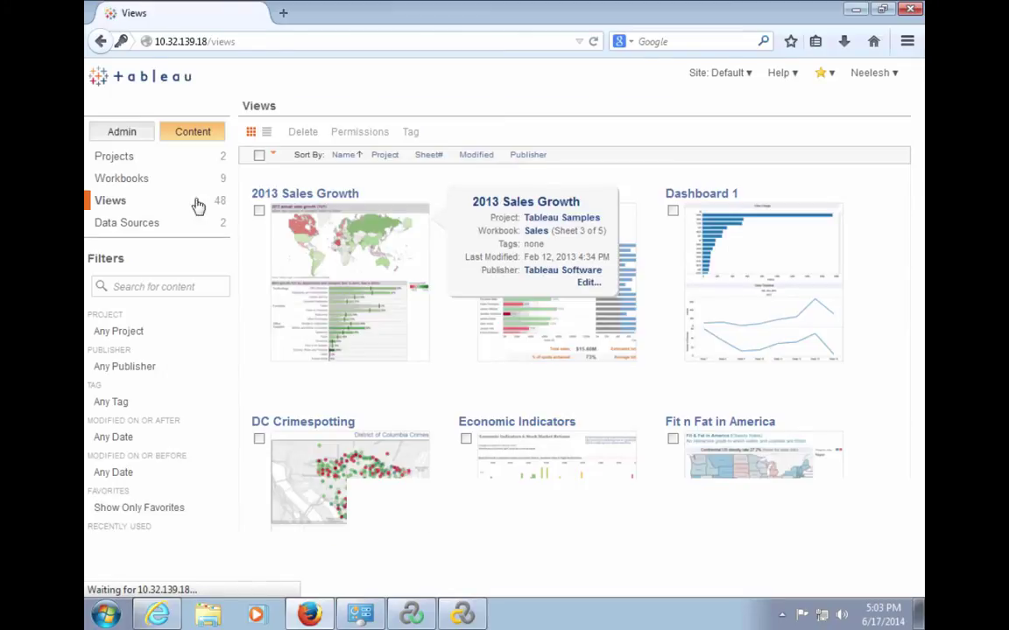
Open the Server Activity report from the Tableau Server Admin area.
{"action": "left_click", "coordinate": [121, 137]}
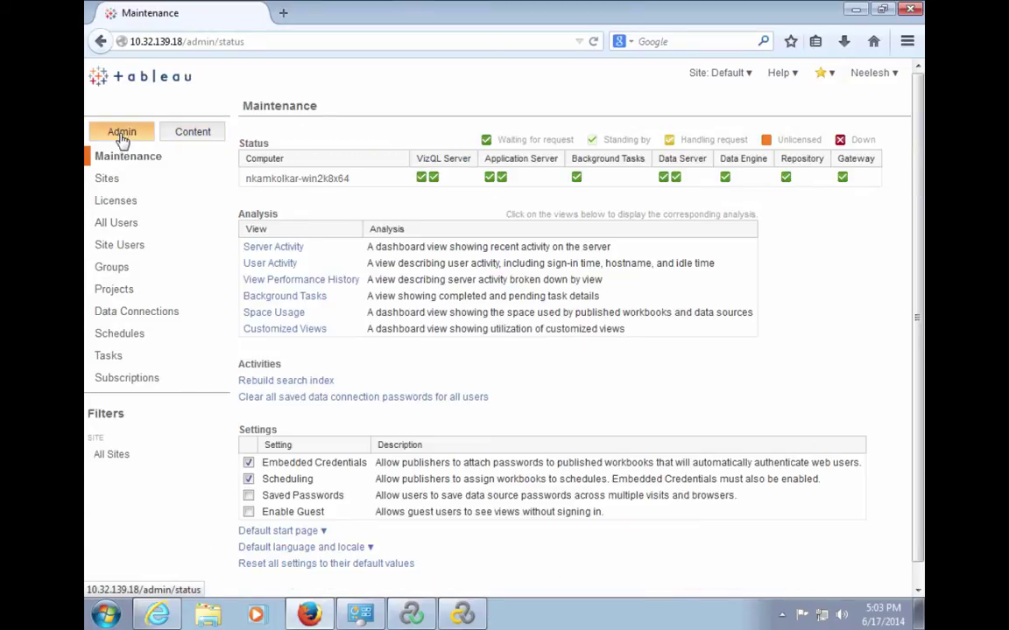
{"action": "left_click", "coordinate": [267, 252]}
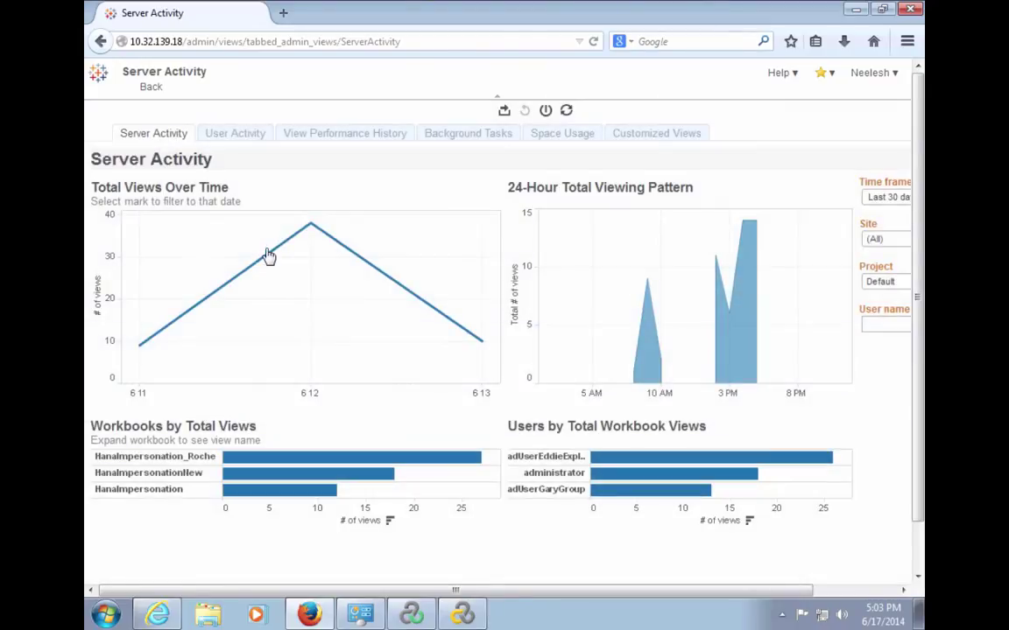
View the Background Tasks and User Activity reports, then sign out of Tableau Server.
{"action": "left_click", "coordinate": [471, 136]}
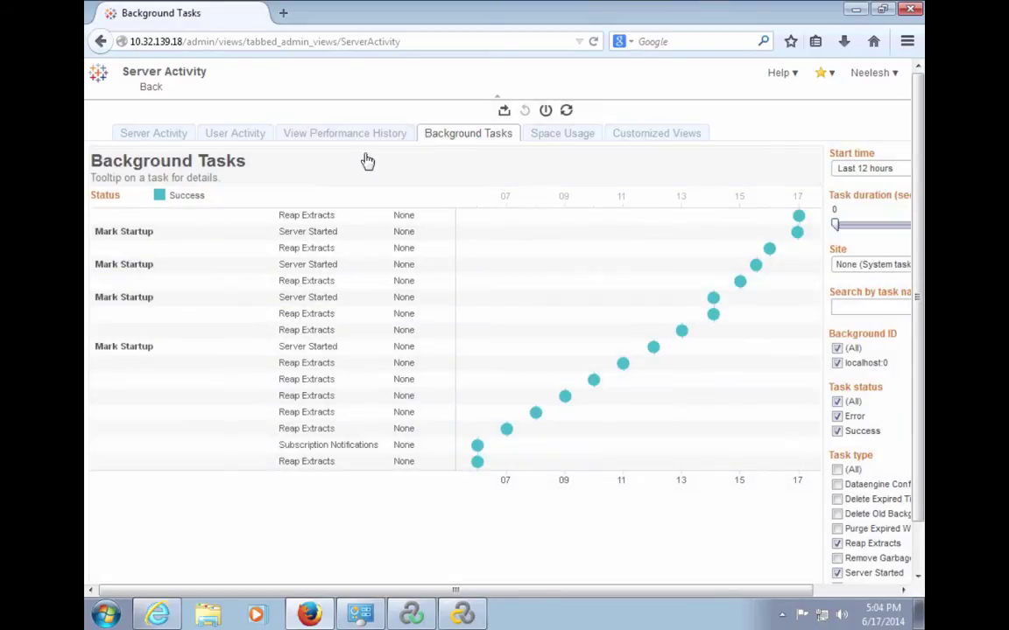
{"action": "left_click", "coordinate": [240, 134]}
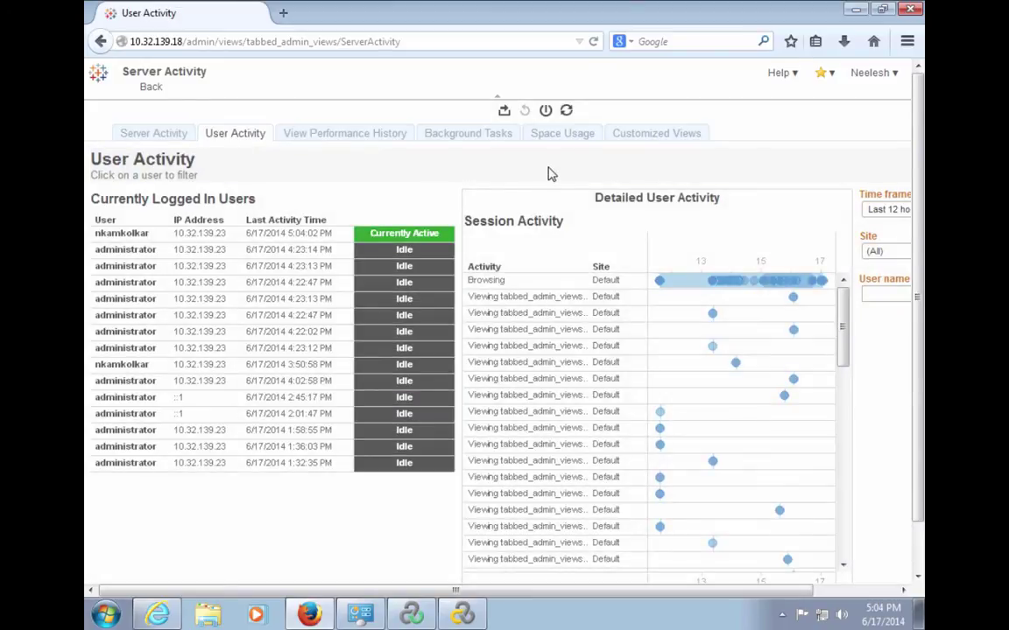
{"action": "left_click", "coordinate": [894, 73]}
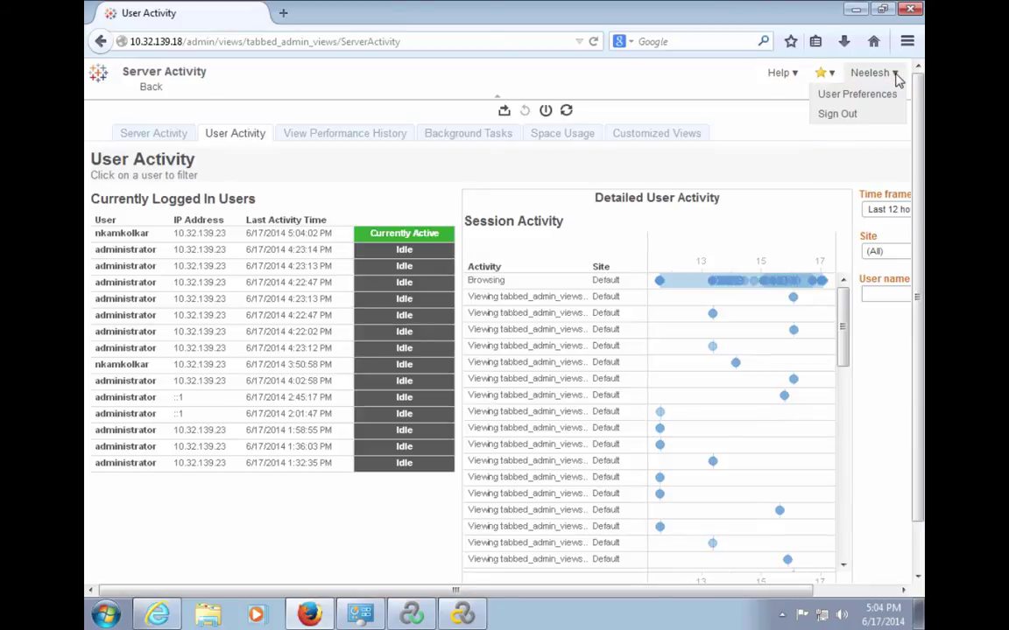
{"action": "left_click", "coordinate": [866, 121]}
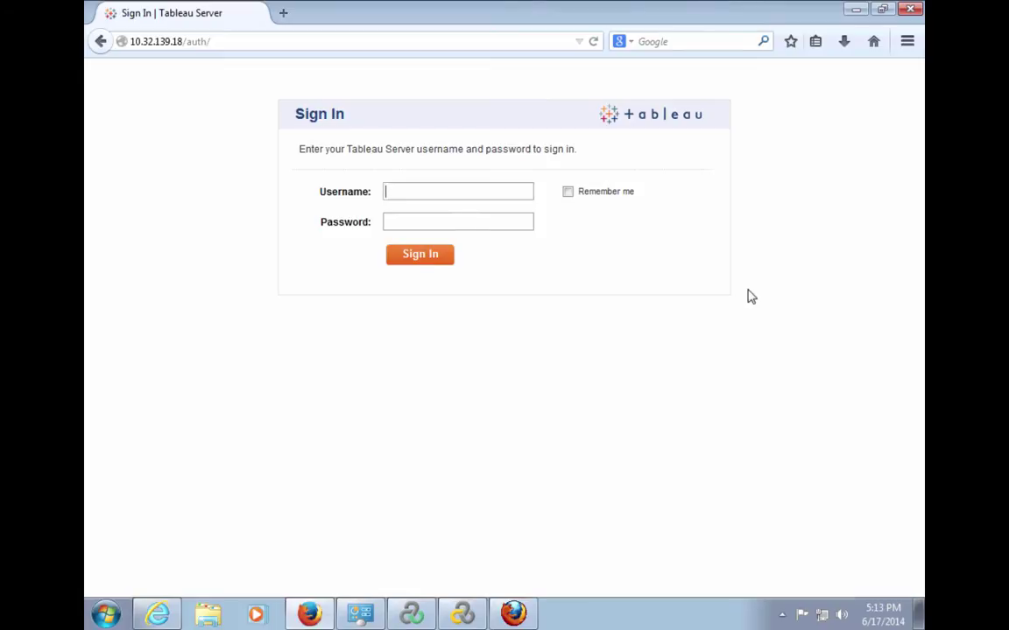
Minimize the Tableau Server browser window to get back to VuGen.
{"action": "left_click", "coordinate": [854, 12]}
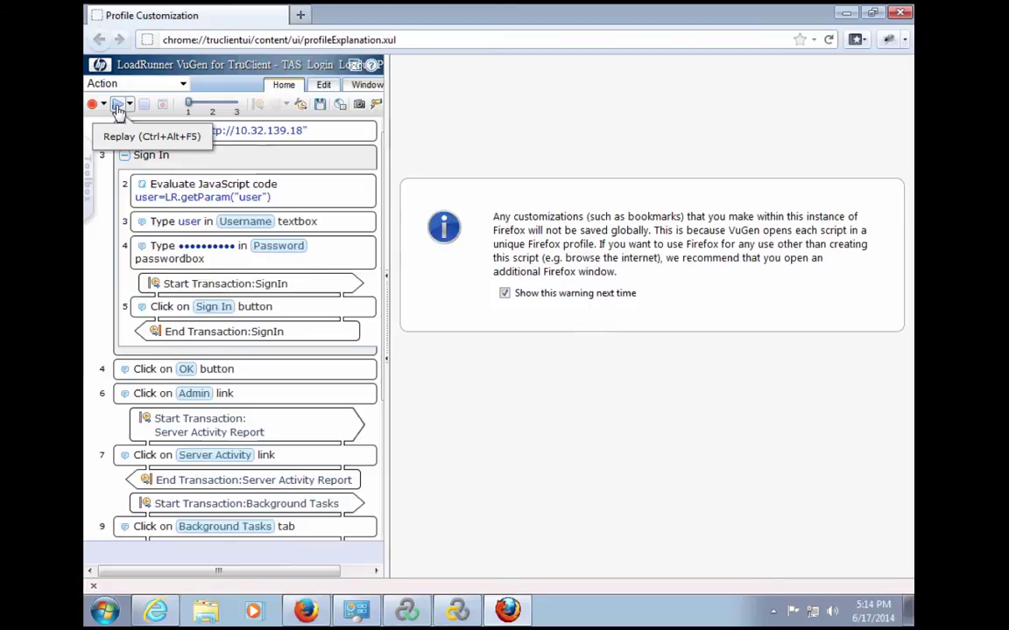
Replay the Tableau login/logout script in TruClient.
{"action": "left_click", "coordinate": [118, 109]}
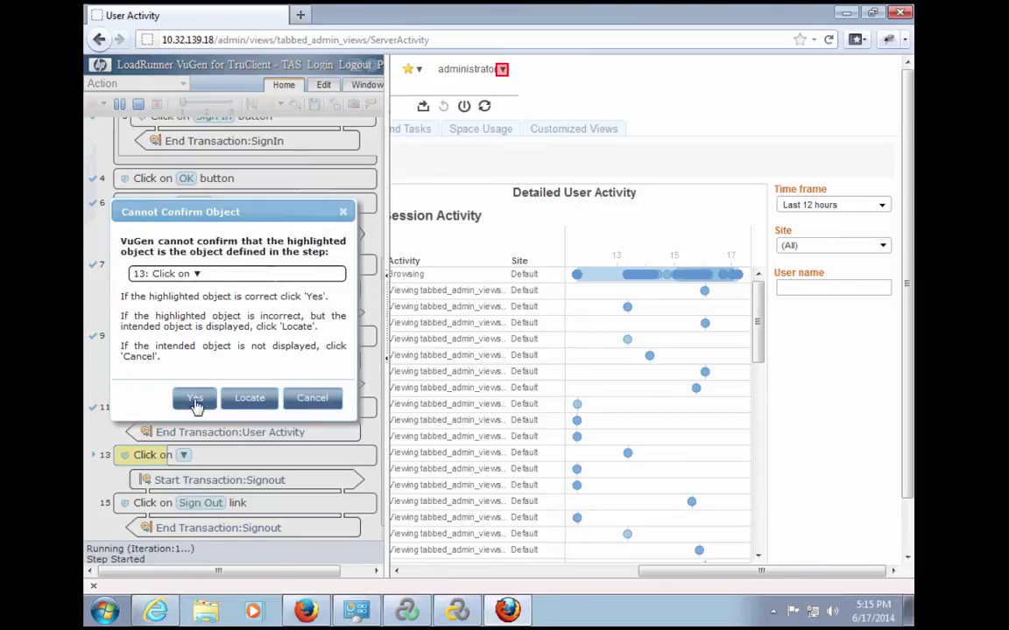
Accept the step 13 object in the Cannot Confirm Object prompt.
{"action": "left_click", "coordinate": [195, 401]}
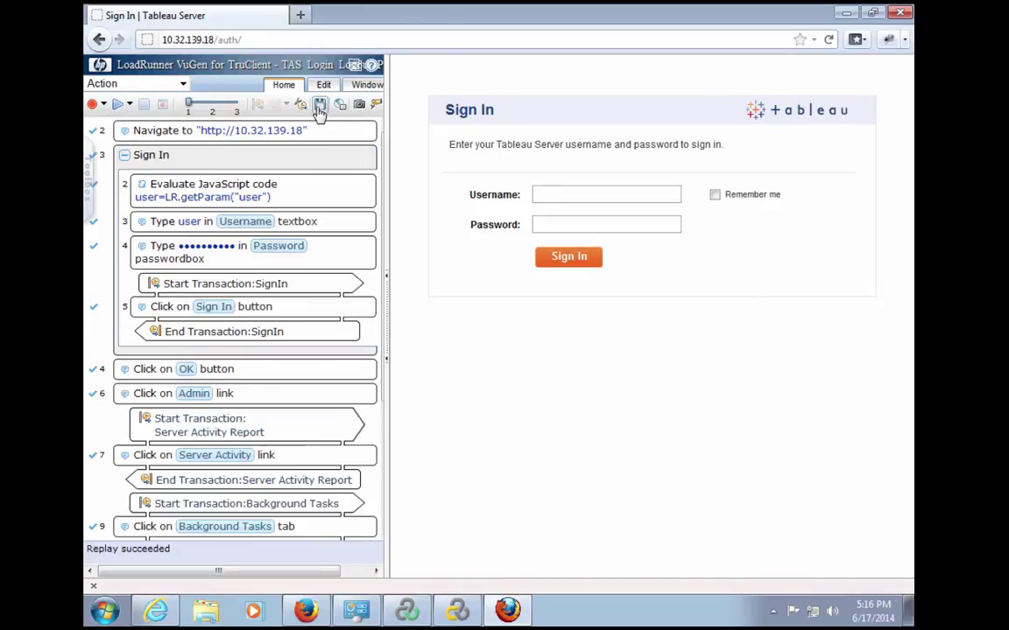
Close the TruClient browser and save the script.
{"action": "left_click", "coordinate": [902, 13]}
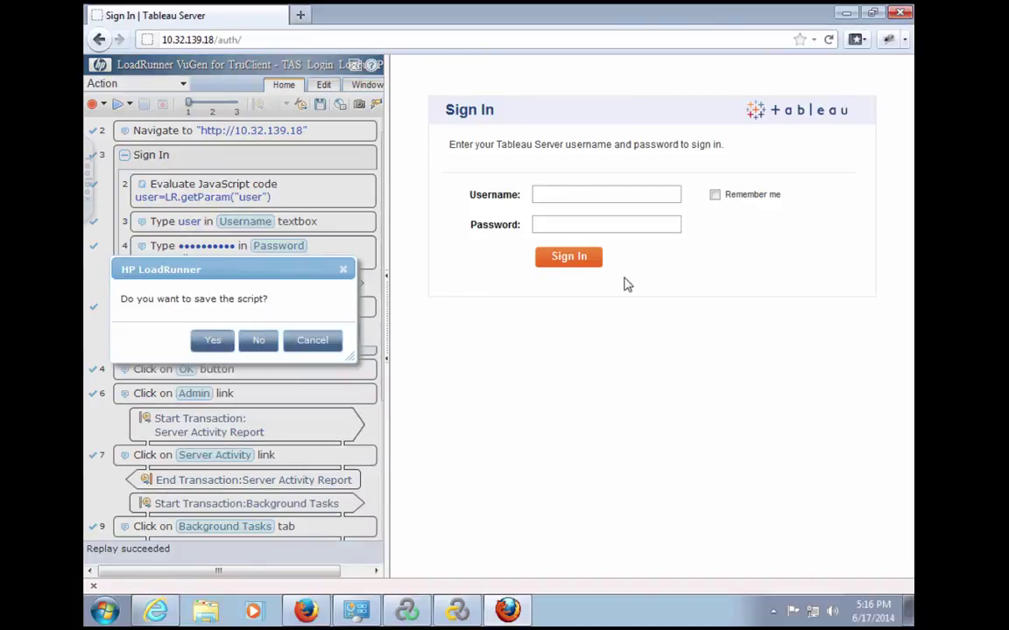
{"action": "left_click", "coordinate": [217, 342]}
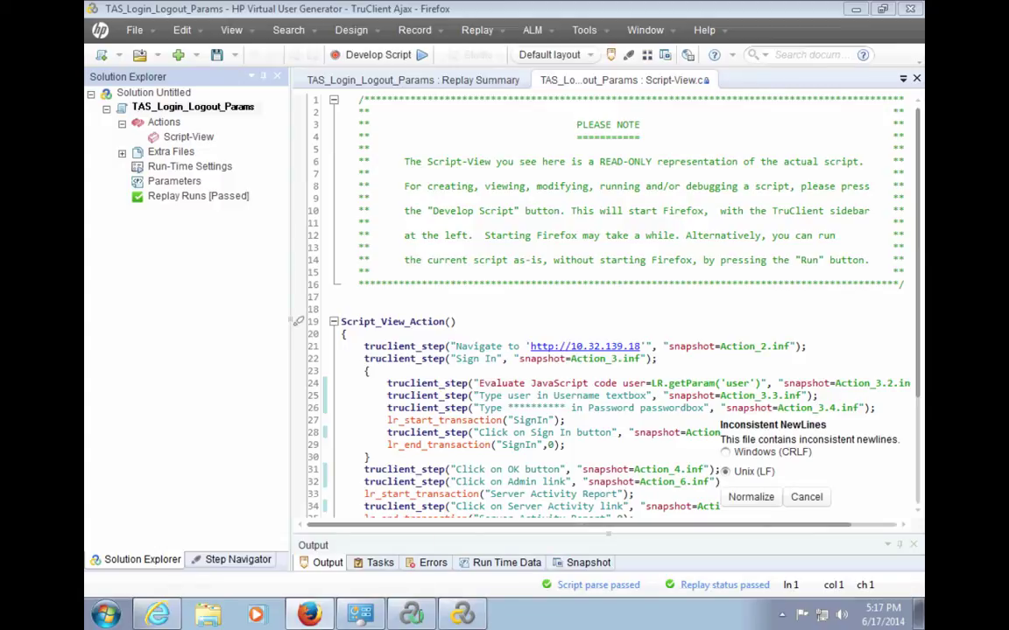
Bring the LoadRunner Controller window to the front from the taskbar.
{"action": "mouse_move", "coordinate": [463, 616]}
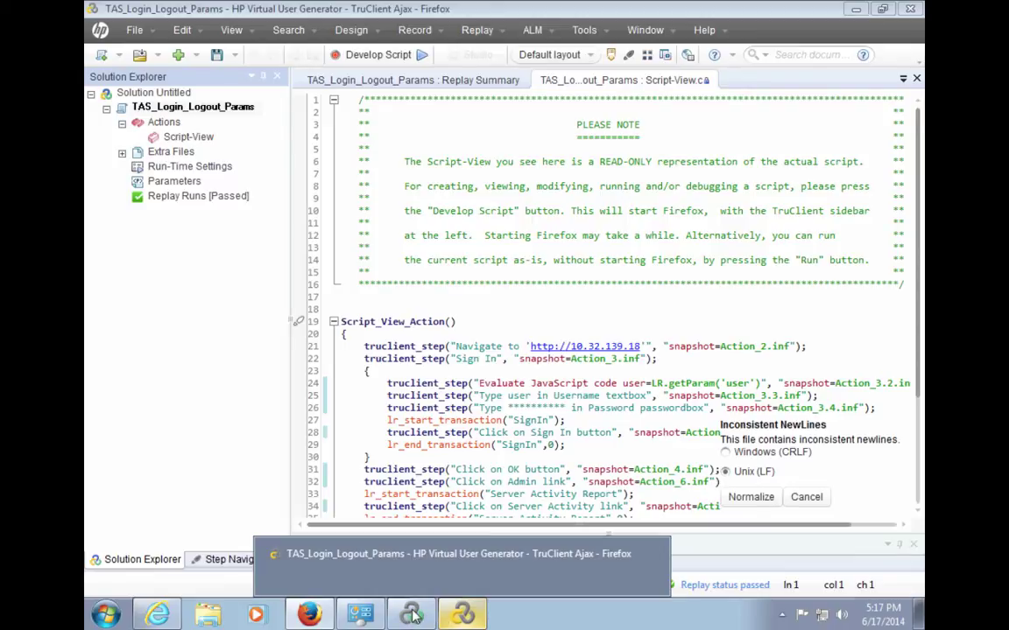
{"action": "left_click", "coordinate": [413, 616]}
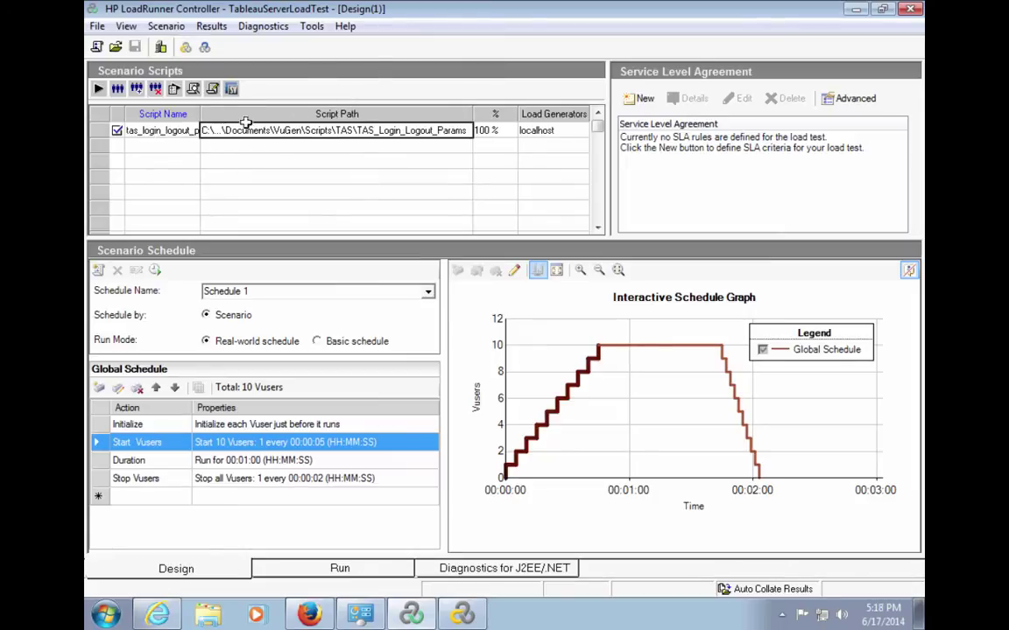
Set the scenario's script path to TAS_Login_Logout_Params.
{"action": "left_click", "coordinate": [464, 129]}
{"action": "left_click", "coordinate": [464, 129]}
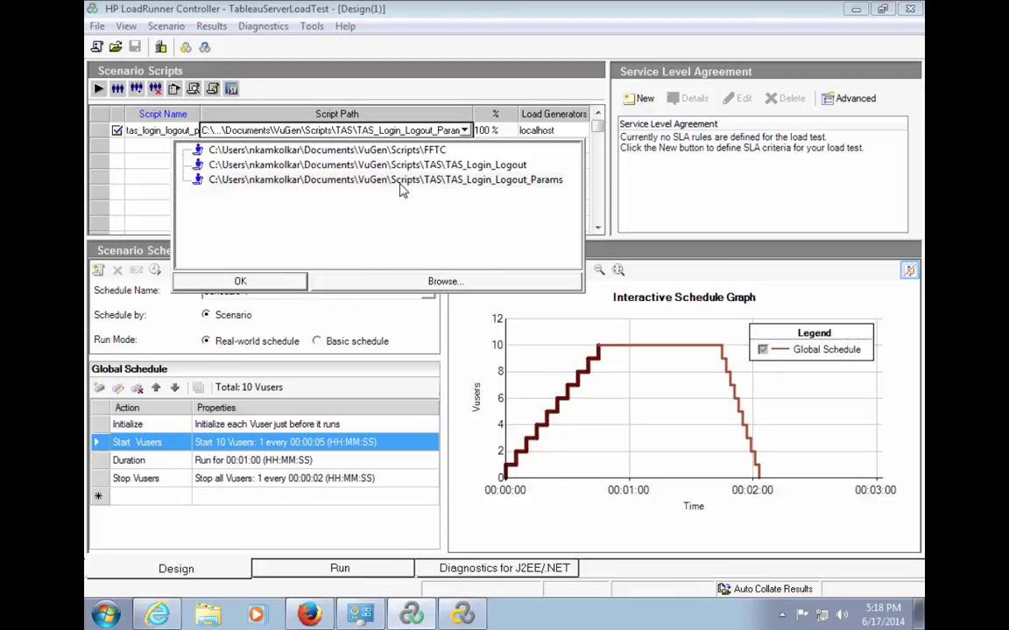
{"action": "left_click", "coordinate": [400, 185]}
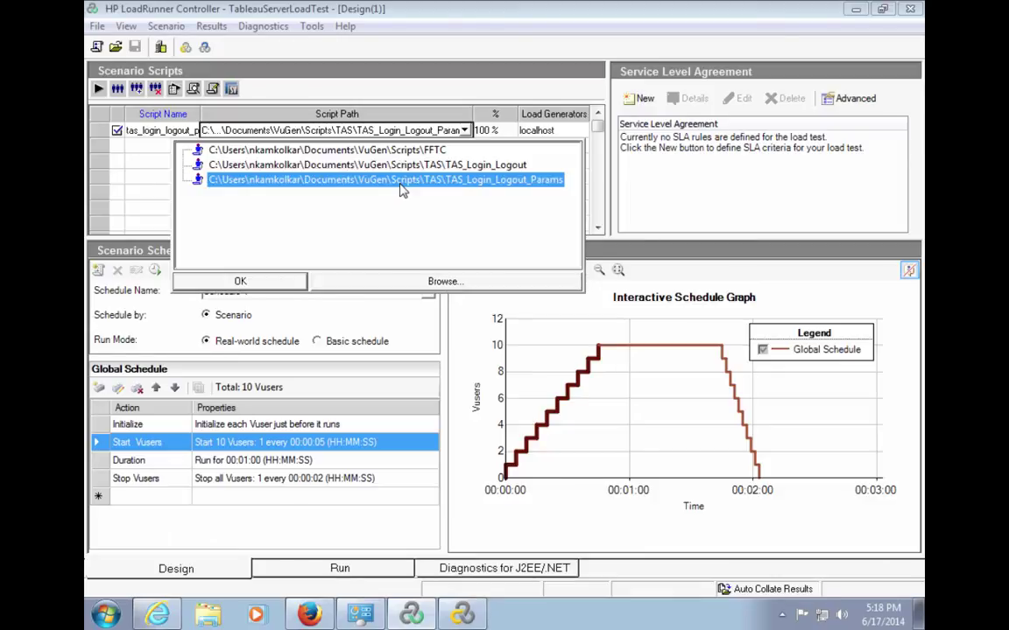
{"action": "left_click", "coordinate": [261, 281]}
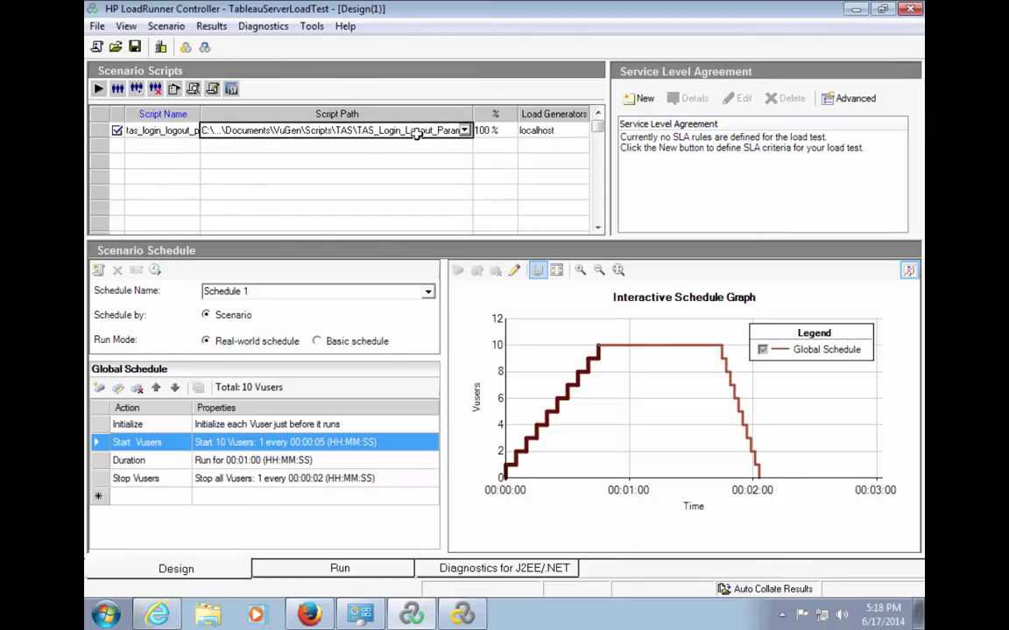
Check the load generator host and the Start Vusers action ramping 10 Vusers, one every 5 seconds.
{"action": "left_click", "coordinate": [546, 130]}
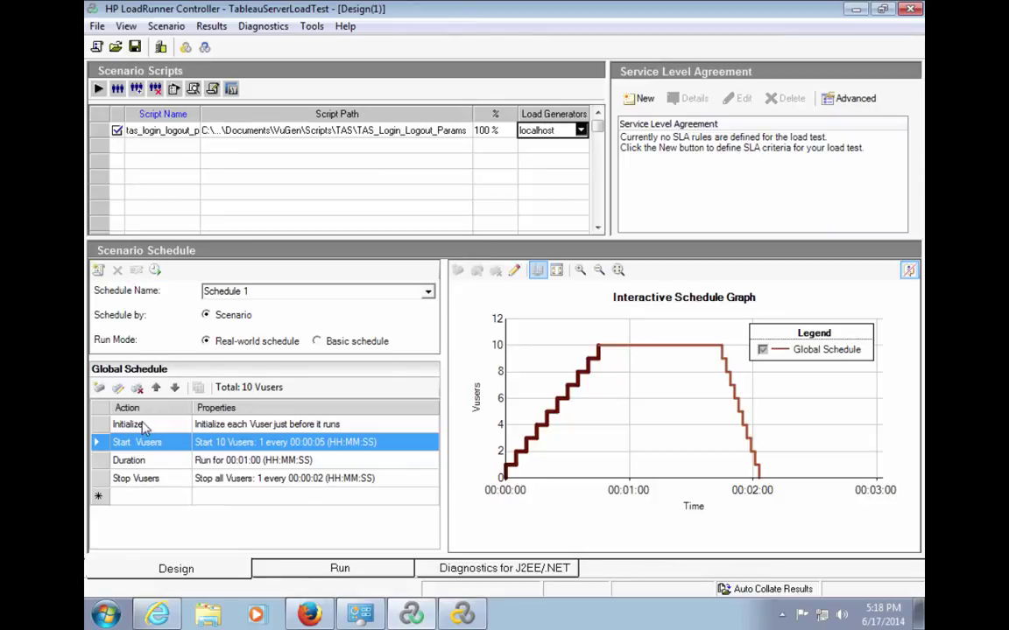
{"action": "left_click", "coordinate": [144, 427]}
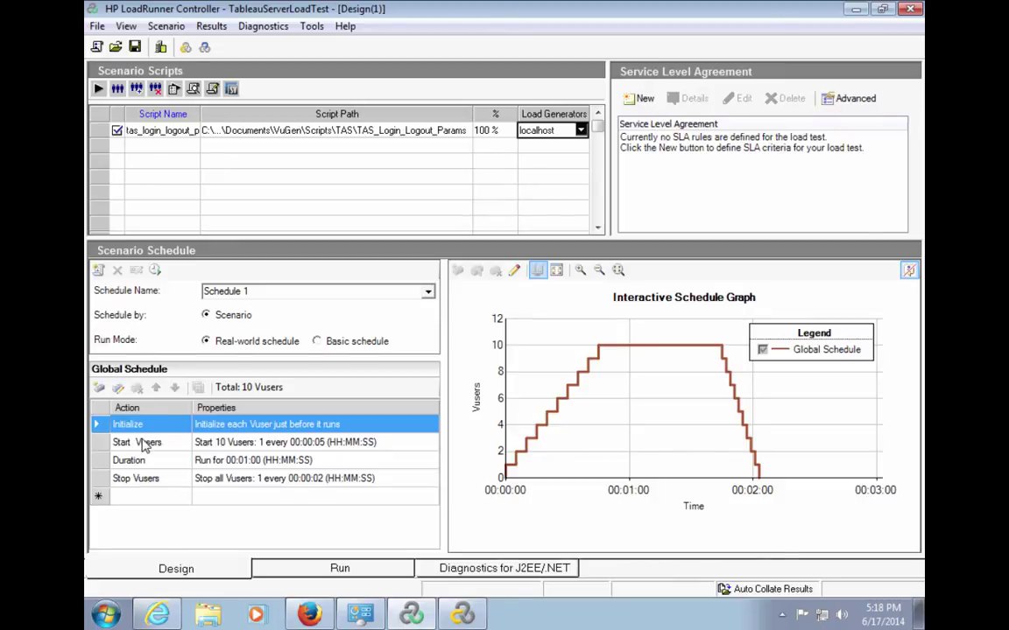
{"action": "left_click", "coordinate": [145, 444]}
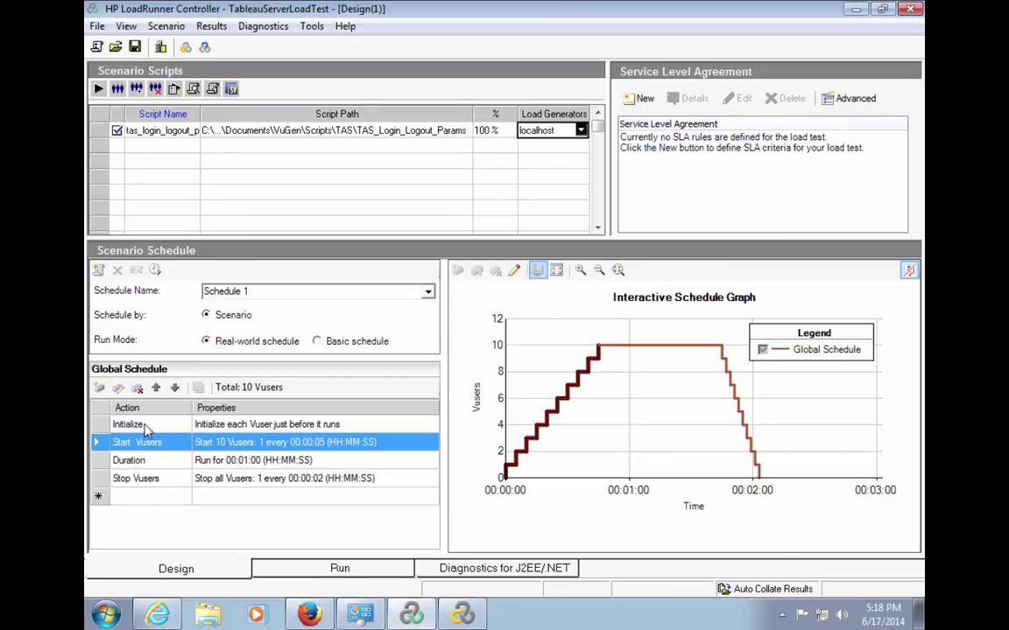
{"action": "left_click", "coordinate": [119, 389]}
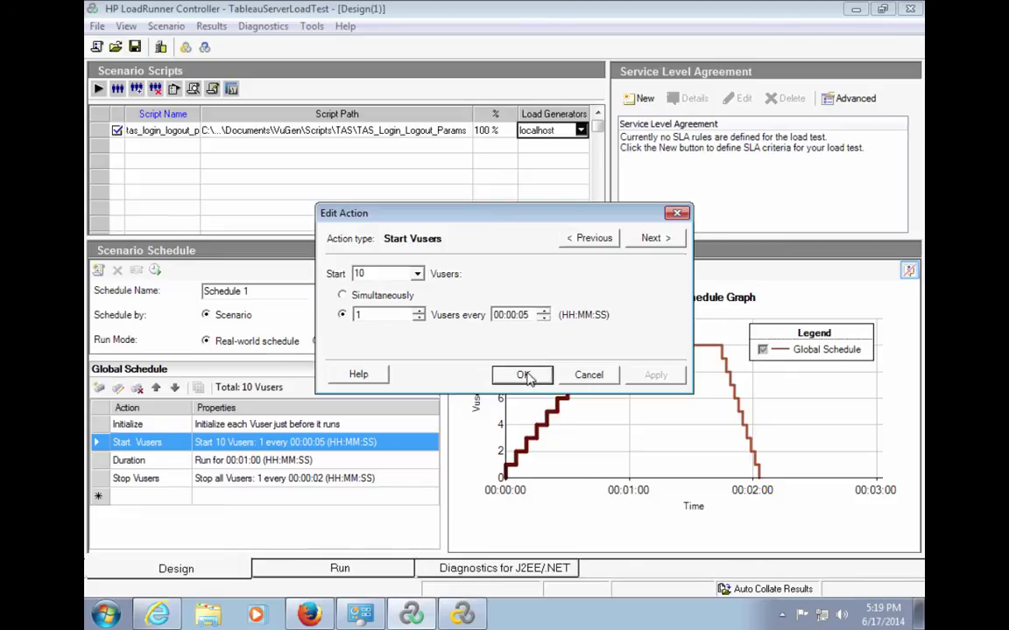
{"action": "left_click", "coordinate": [525, 376]}
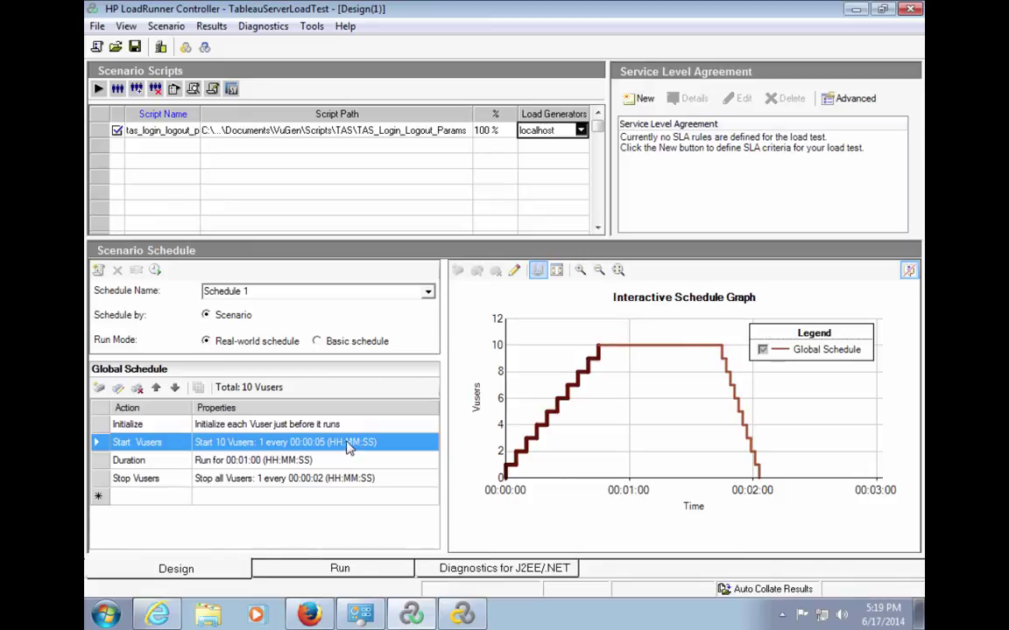
Confirm the one-minute Duration action, then switch to the Run view to monitor the scenario.
{"action": "left_click", "coordinate": [174, 468]}
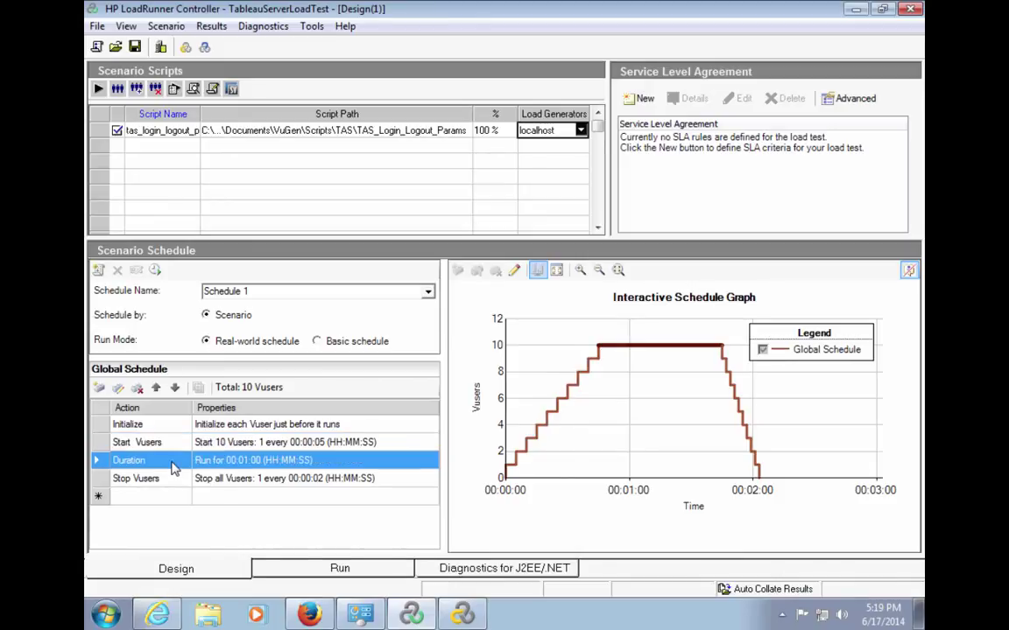
{"action": "left_click", "coordinate": [118, 389]}
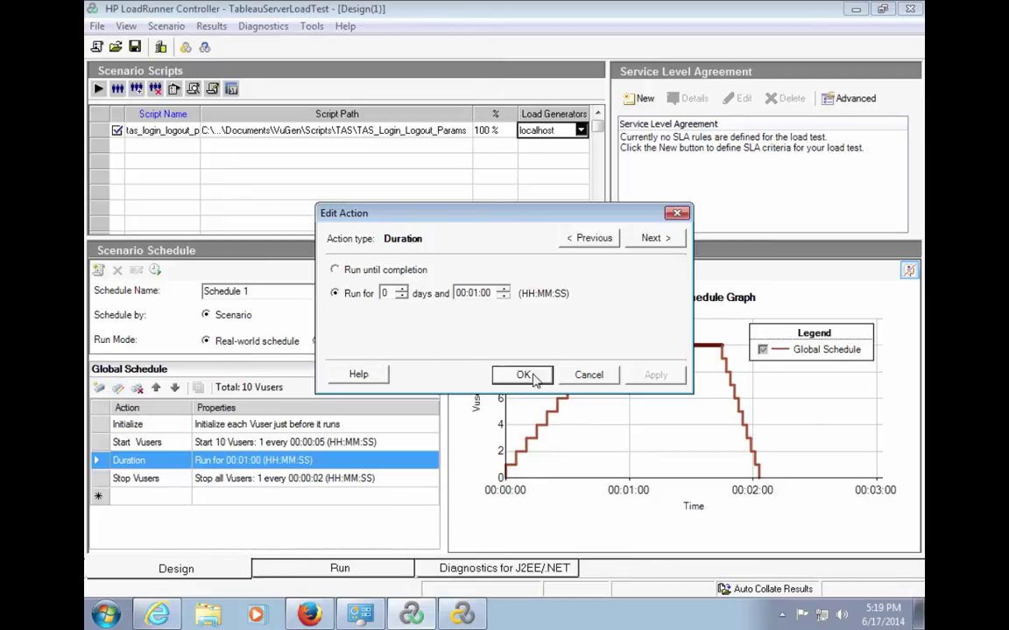
{"action": "left_click", "coordinate": [589, 375]}
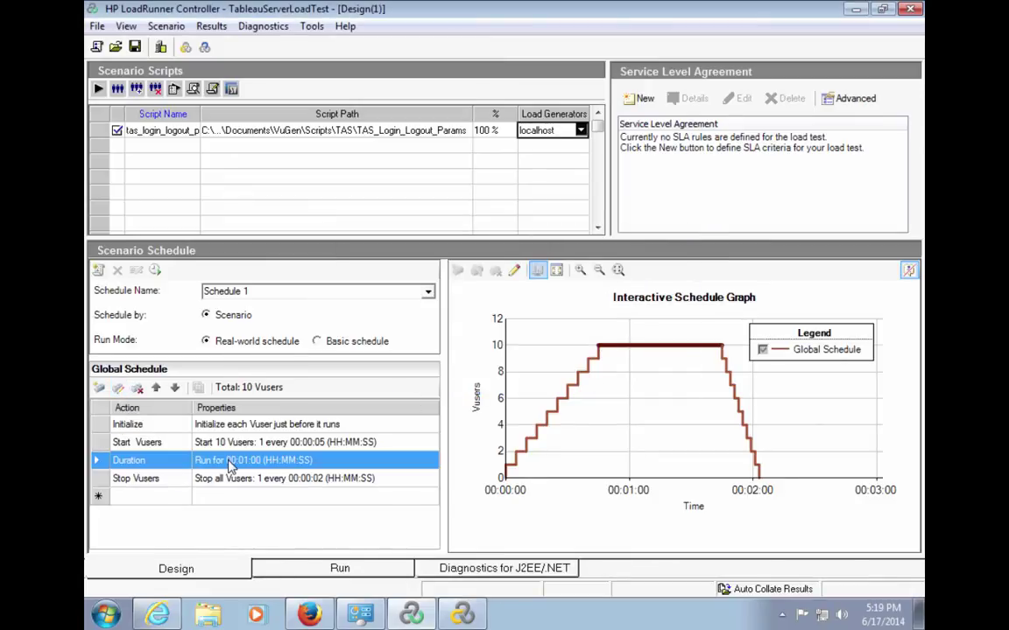
{"action": "left_click", "coordinate": [340, 571]}
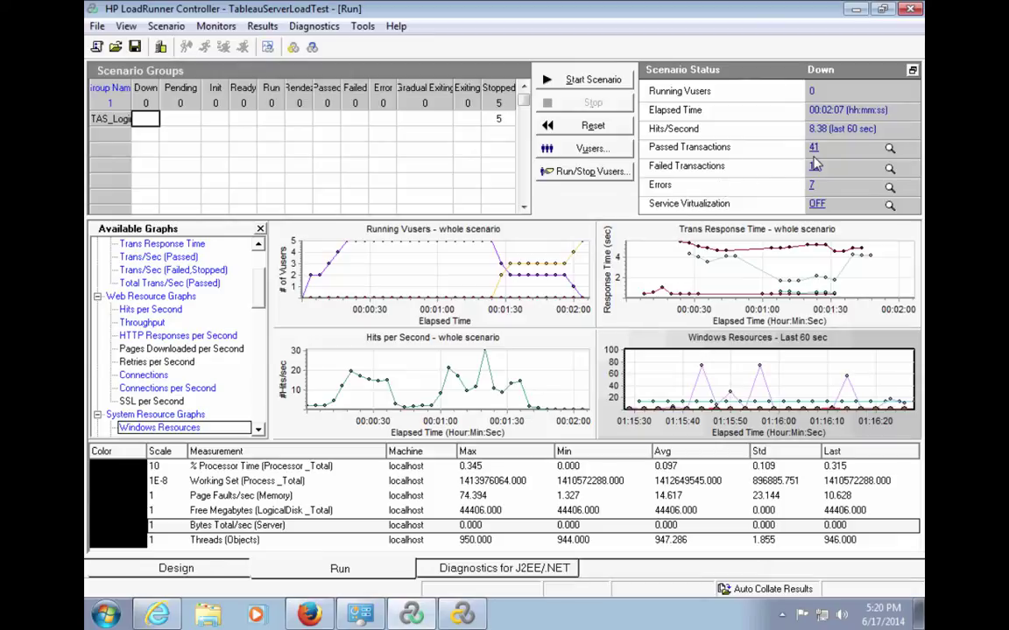
Start the 10-Vuser Tableau Server login/logout scenario from the Run view.
{"action": "left_click", "coordinate": [593, 81]}
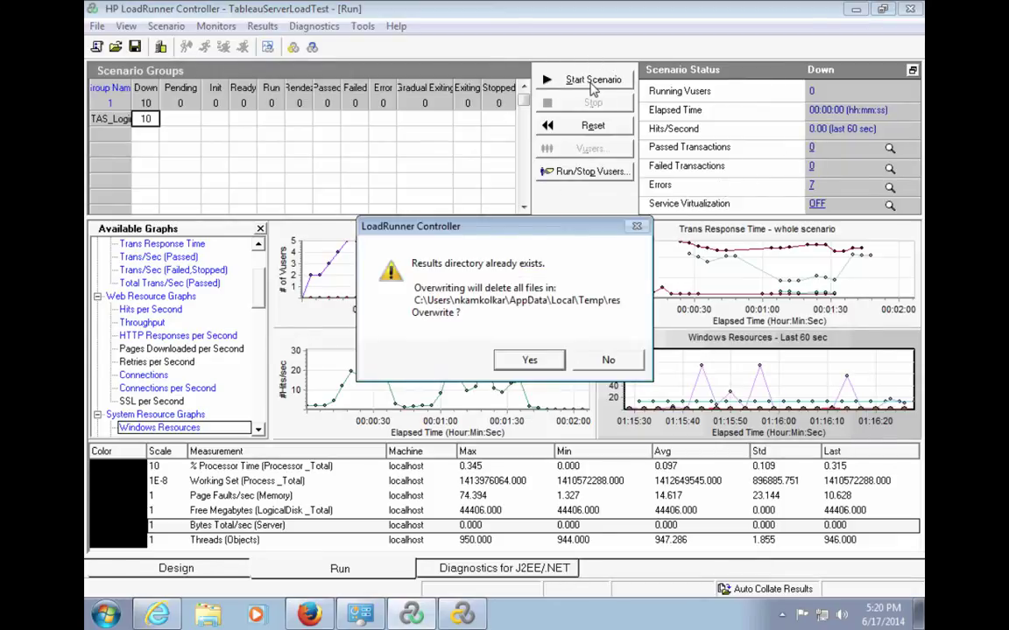
Overwrite the old results and run until 10 Vusers stop: 136 passed, 34 failed.
{"action": "left_click", "coordinate": [528, 360]}
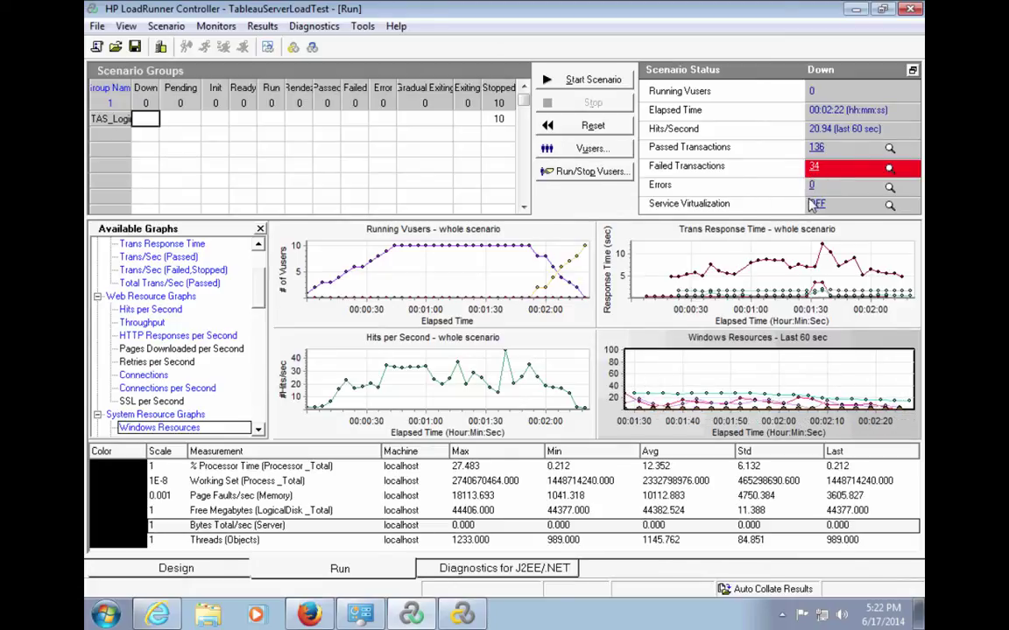
Break down failed transactions, showing Background Tasks accounts for all 34 failures.
{"action": "left_click", "coordinate": [814, 167]}
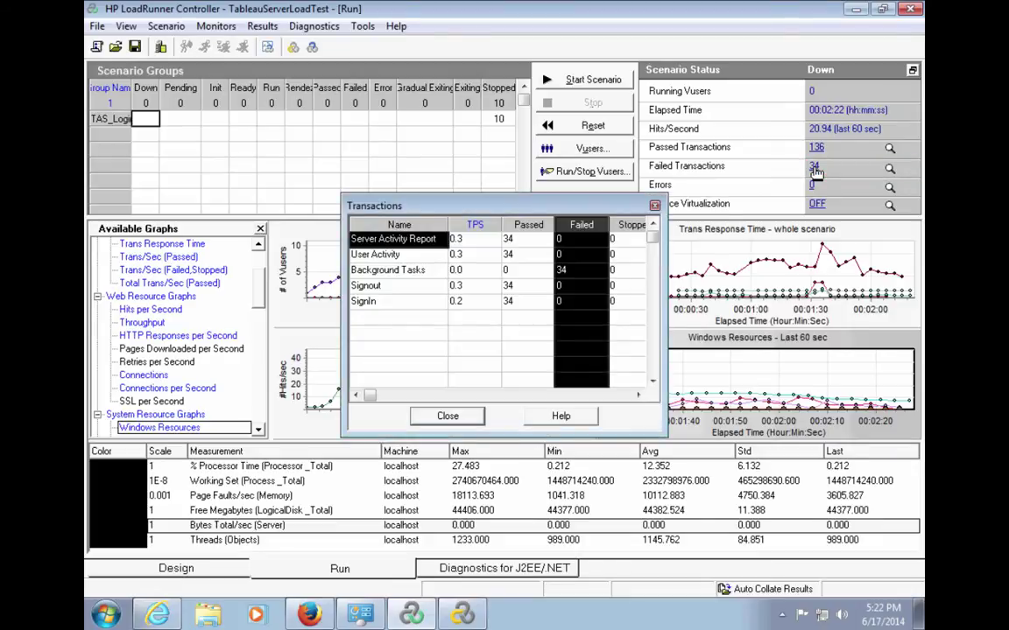
{"action": "left_click", "coordinate": [411, 270]}
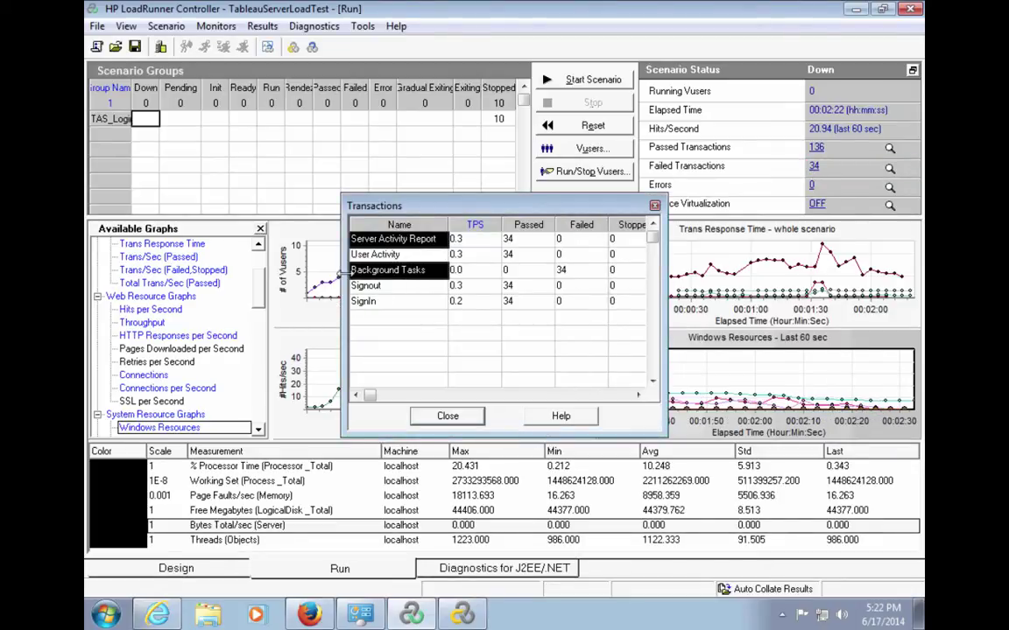
{"action": "left_click_drag", "start_coordinate": [342, 249], "coordinate": [194, 274]}
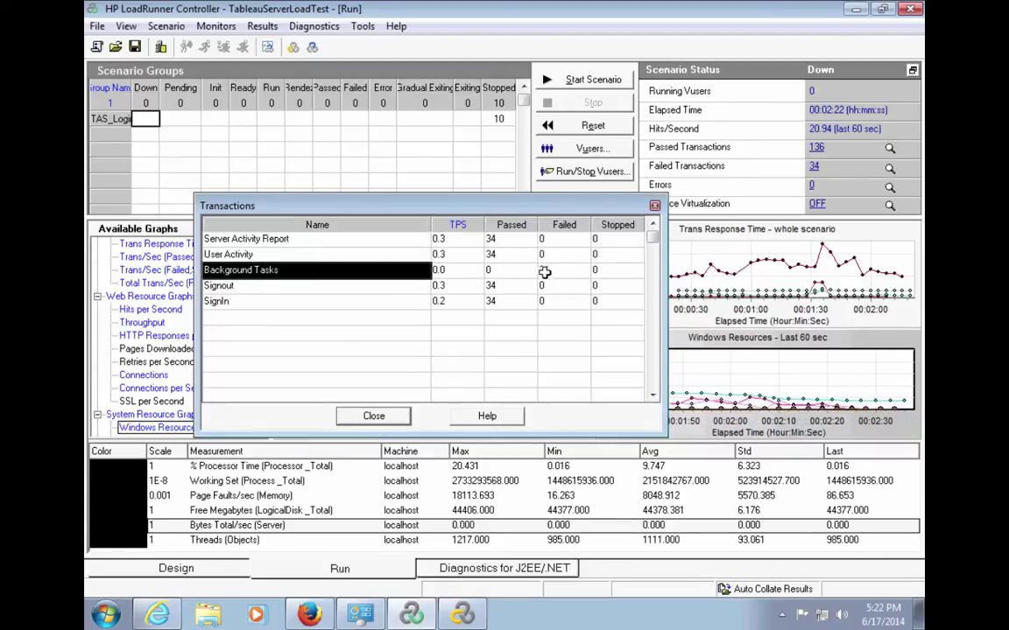
{"action": "left_click", "coordinate": [568, 270]}
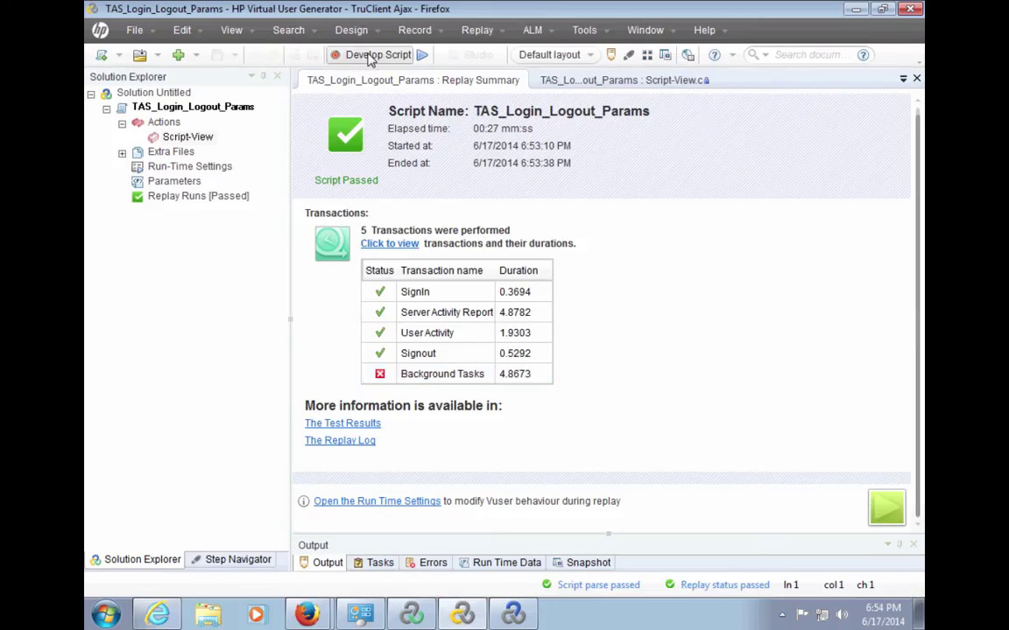
Open the script in TruClient and edit step 9's Background Tasks end transaction.
{"action": "left_click", "coordinate": [369, 56]}
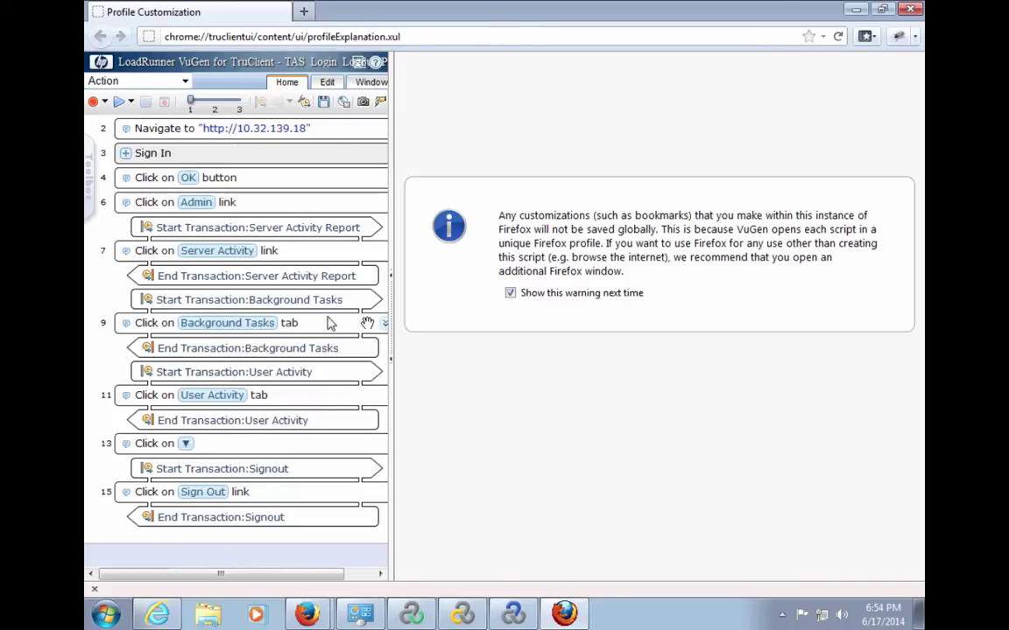
{"action": "left_click", "coordinate": [382, 325]}
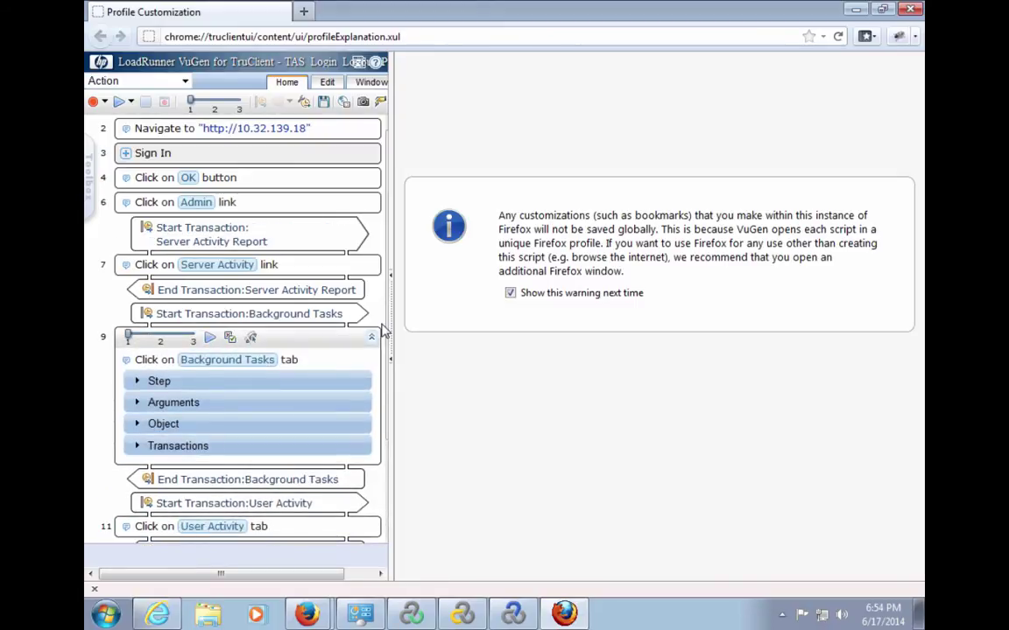
{"action": "left_click", "coordinate": [134, 446]}
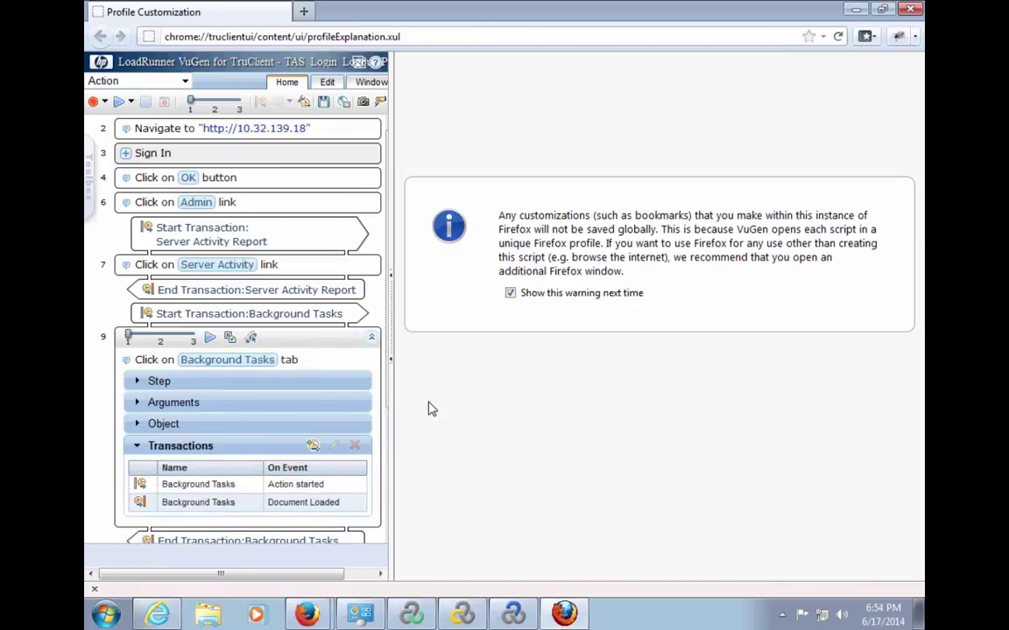
{"action": "scroll", "coordinate": [323, 462], "scroll_direction": "down", "scroll_amount": 1}
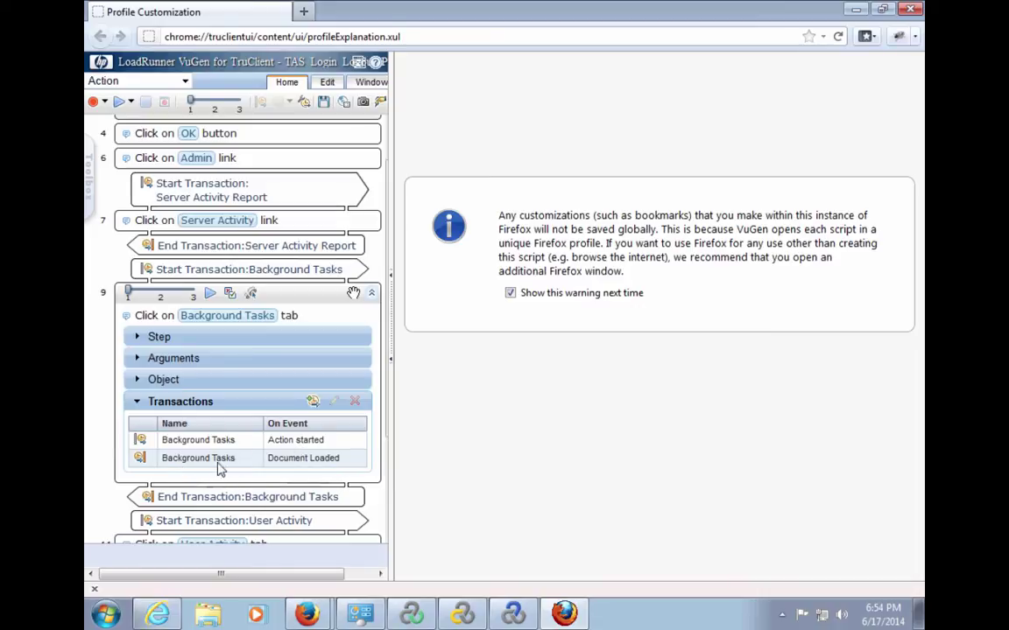
{"action": "left_click", "coordinate": [336, 467]}
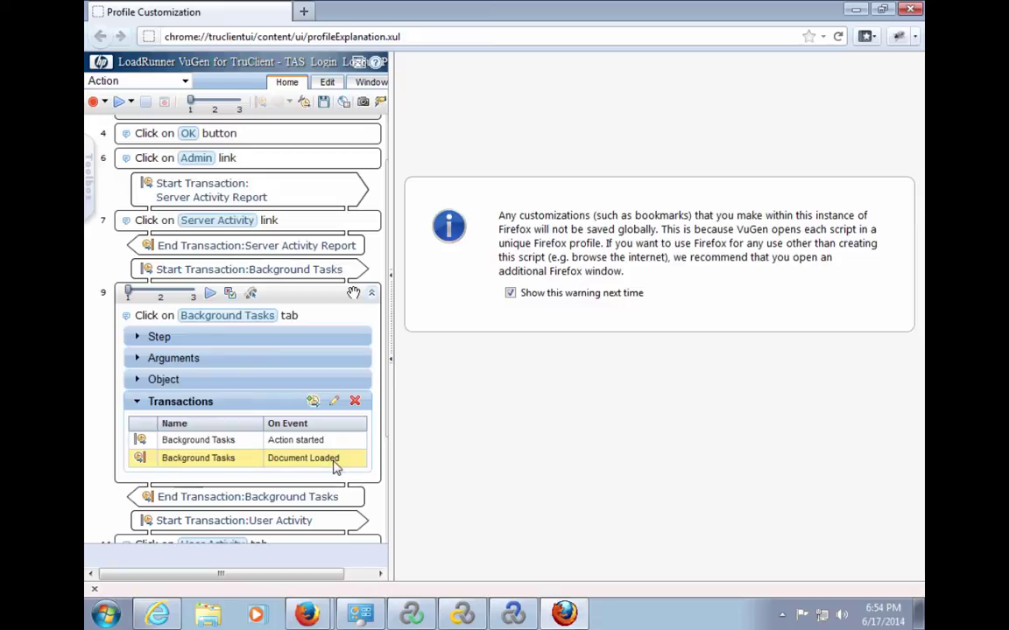
{"action": "left_click", "coordinate": [333, 401]}
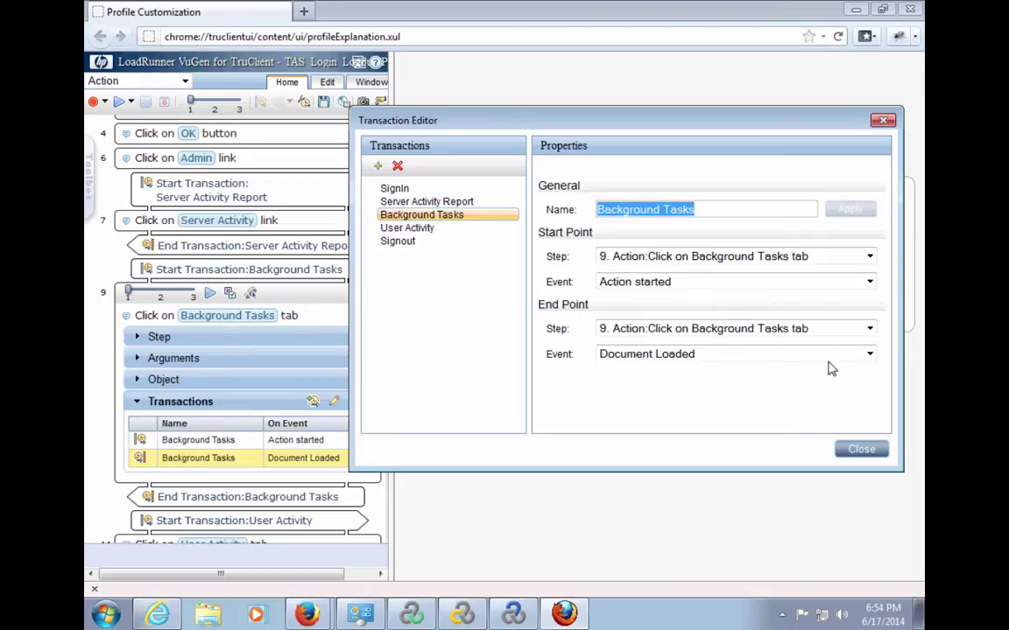
Set the Background Tasks end point event to Step network completed and close the editor.
{"action": "left_click", "coordinate": [869, 353]}
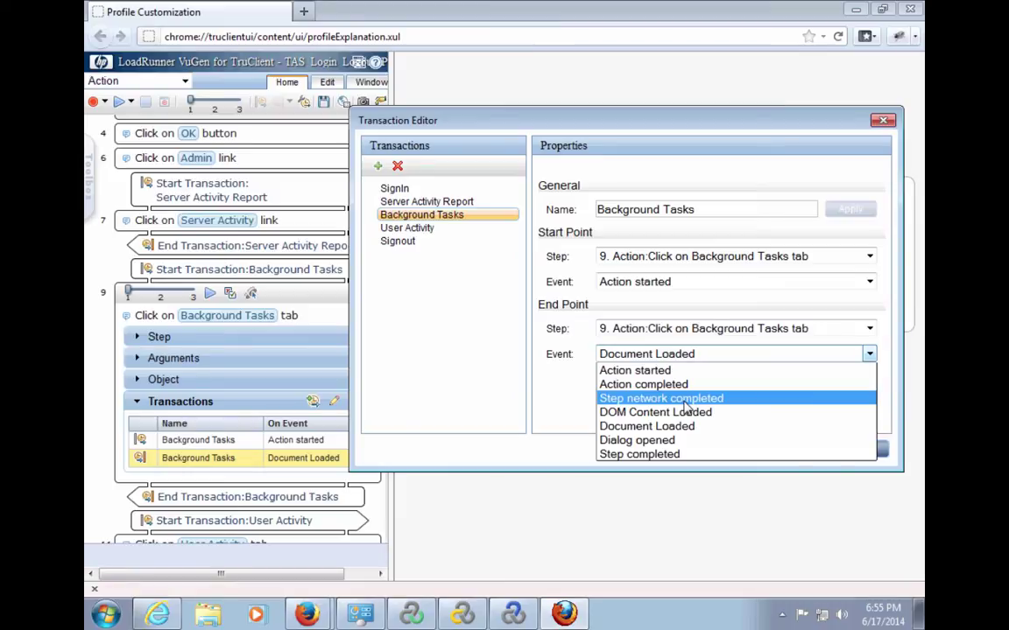
{"action": "left_click", "coordinate": [686, 401]}
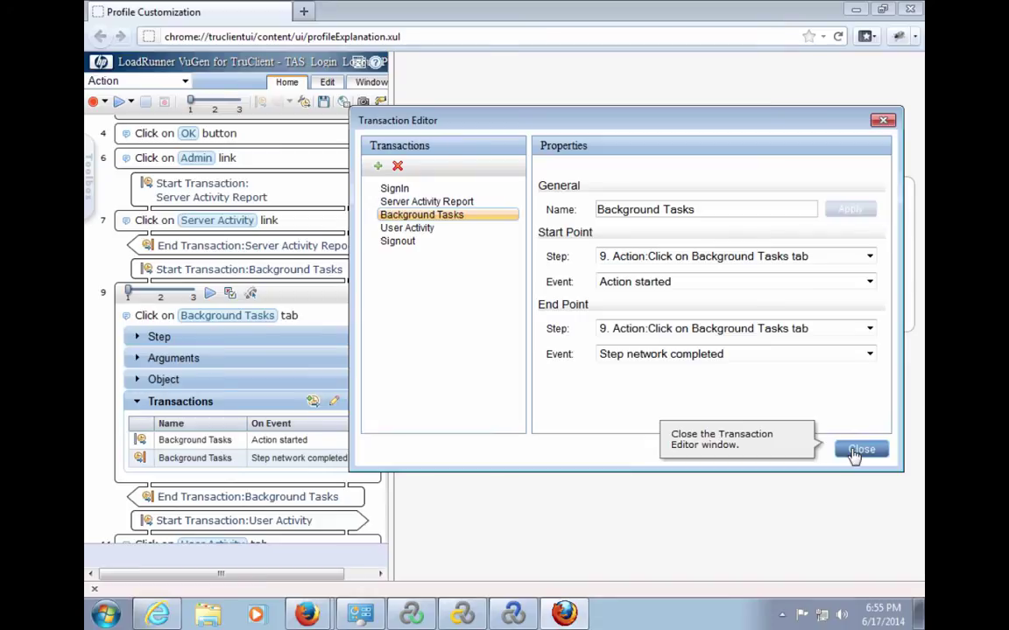
{"action": "left_click", "coordinate": [858, 451]}
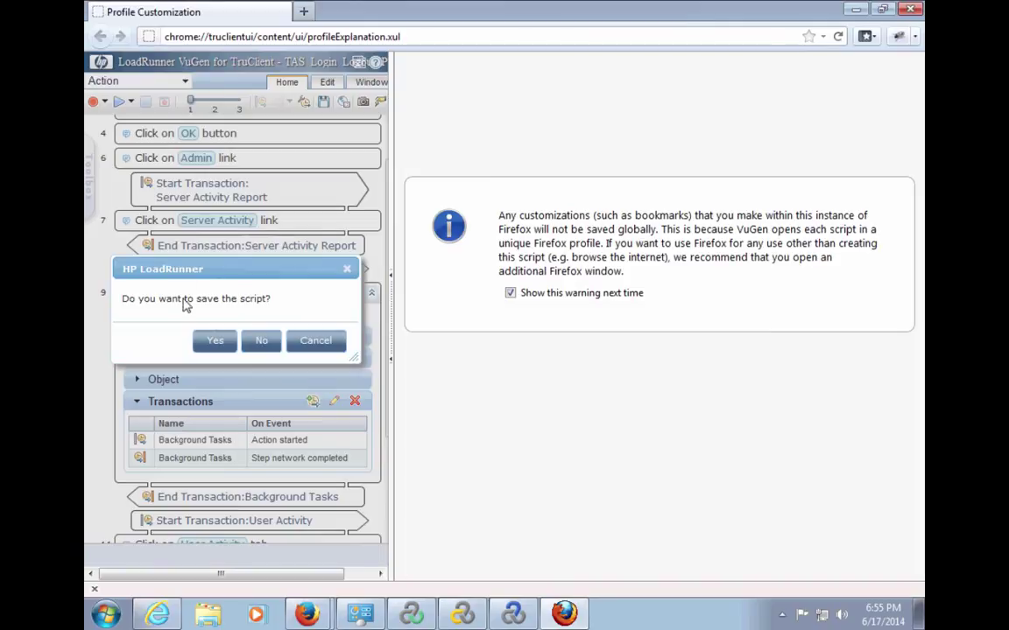
Save the edited TruClient script and replay it in VuGen.
{"action": "left_click", "coordinate": [213, 341]}
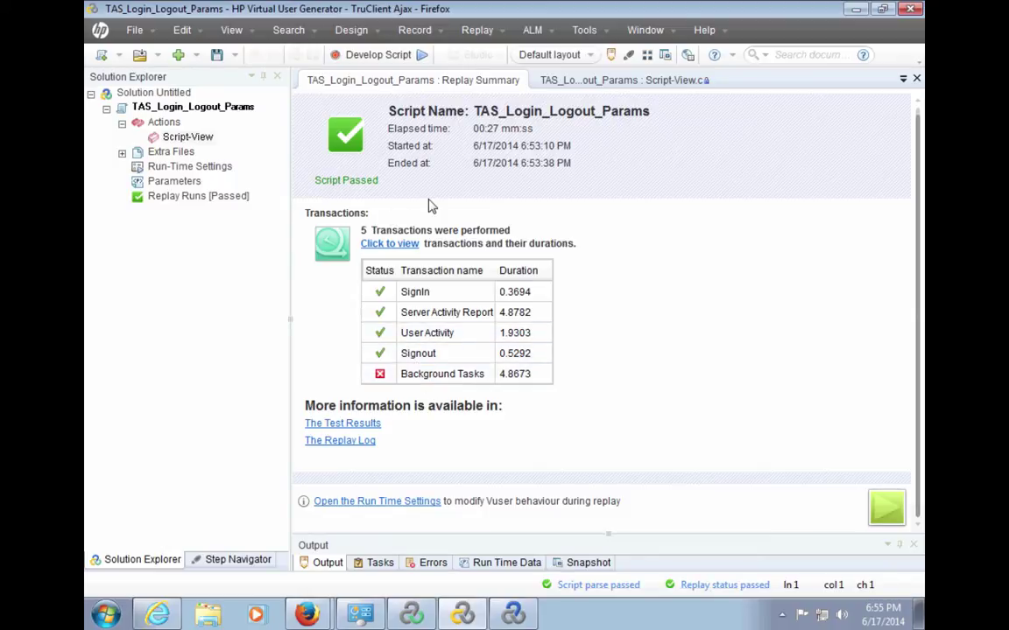
{"action": "left_click", "coordinate": [422, 56]}
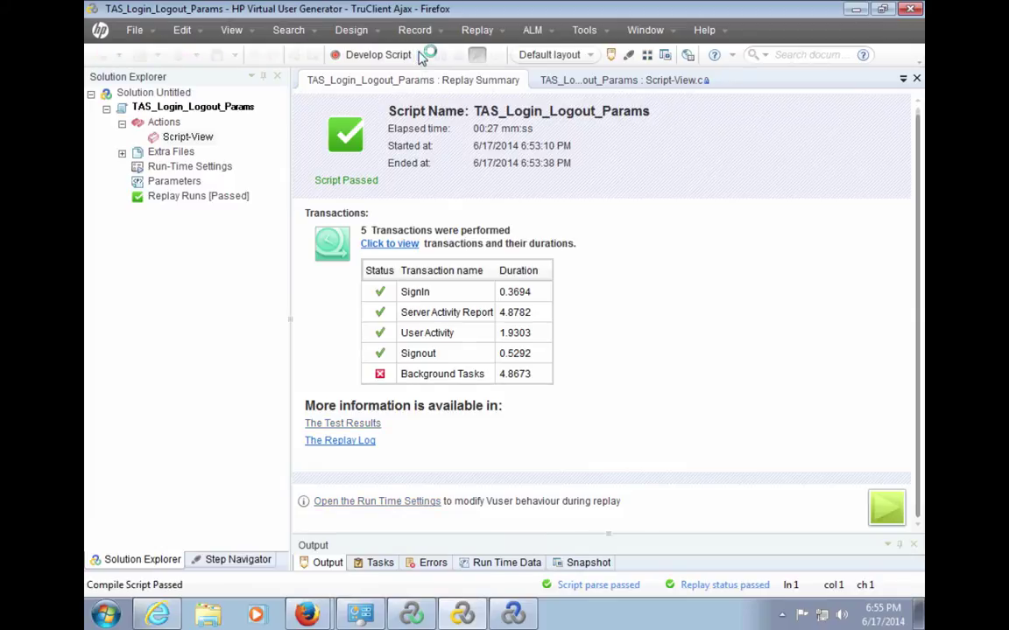